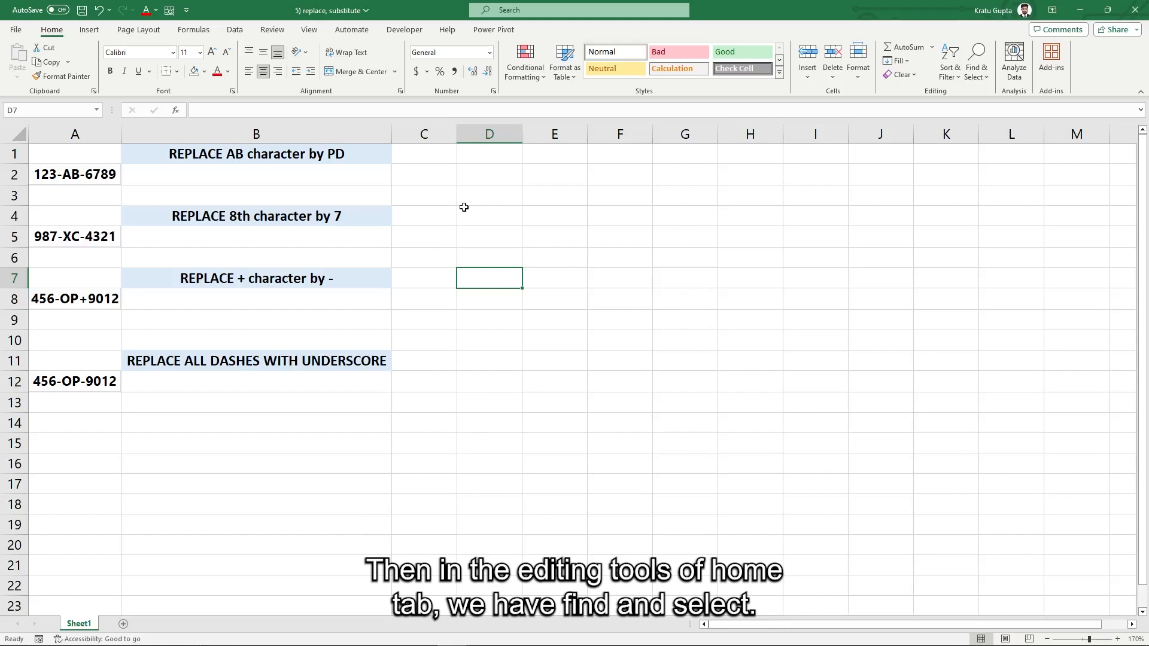
left_click(977, 71)
left_click(1000, 110)
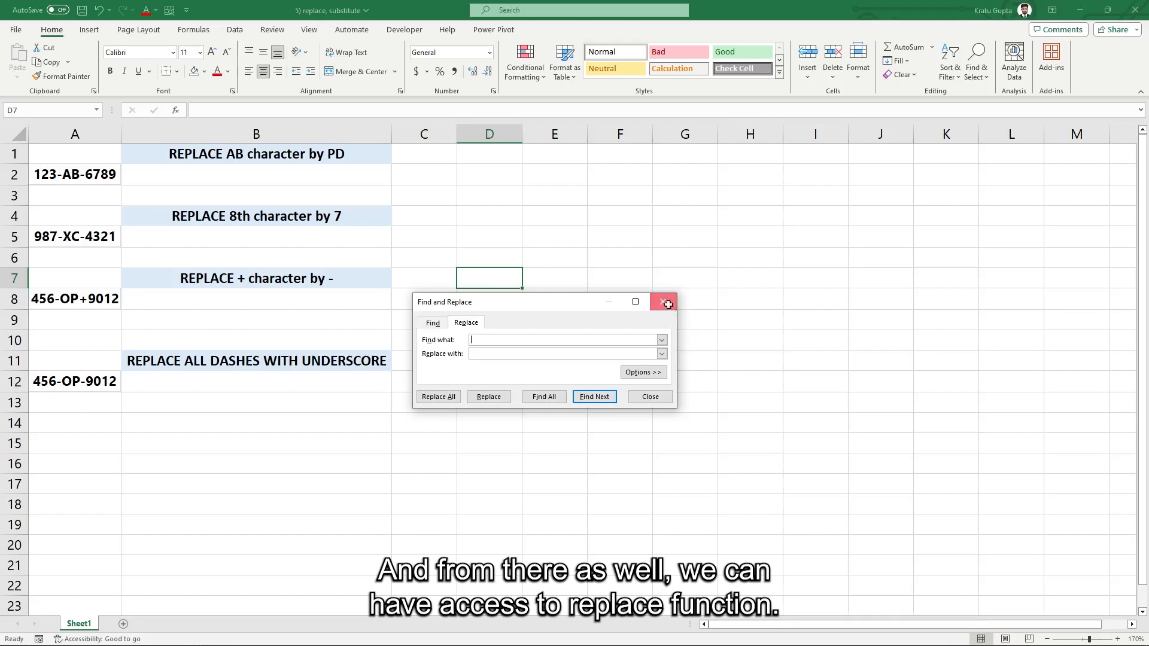
key("Escape")
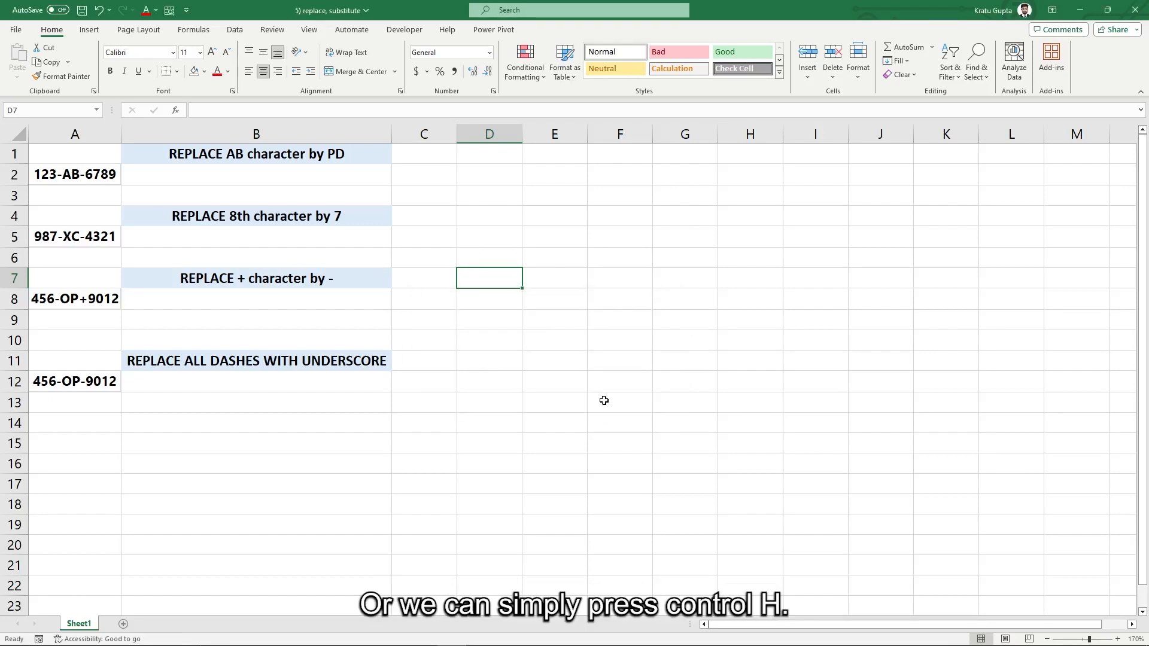
key("ctrl+h")
key("Escape")
Enter the formula =REPLACE(A2,5,2,"PD") in cell B2 to swap the AB characters for PD
left_click(200, 177)
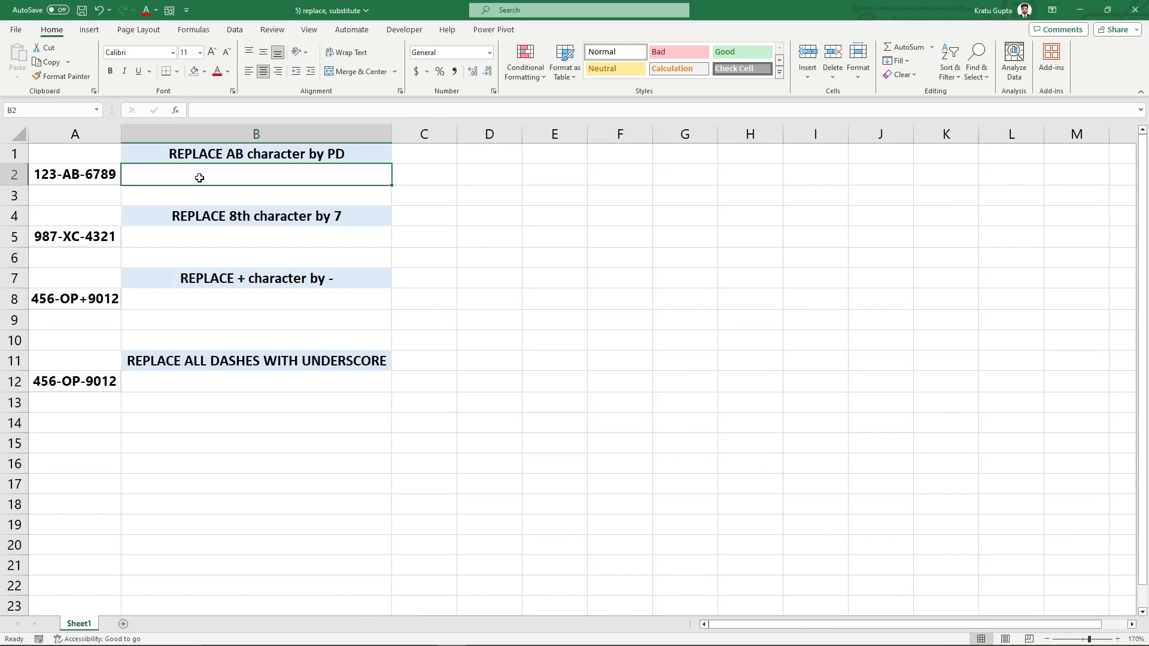
type("=replace(")
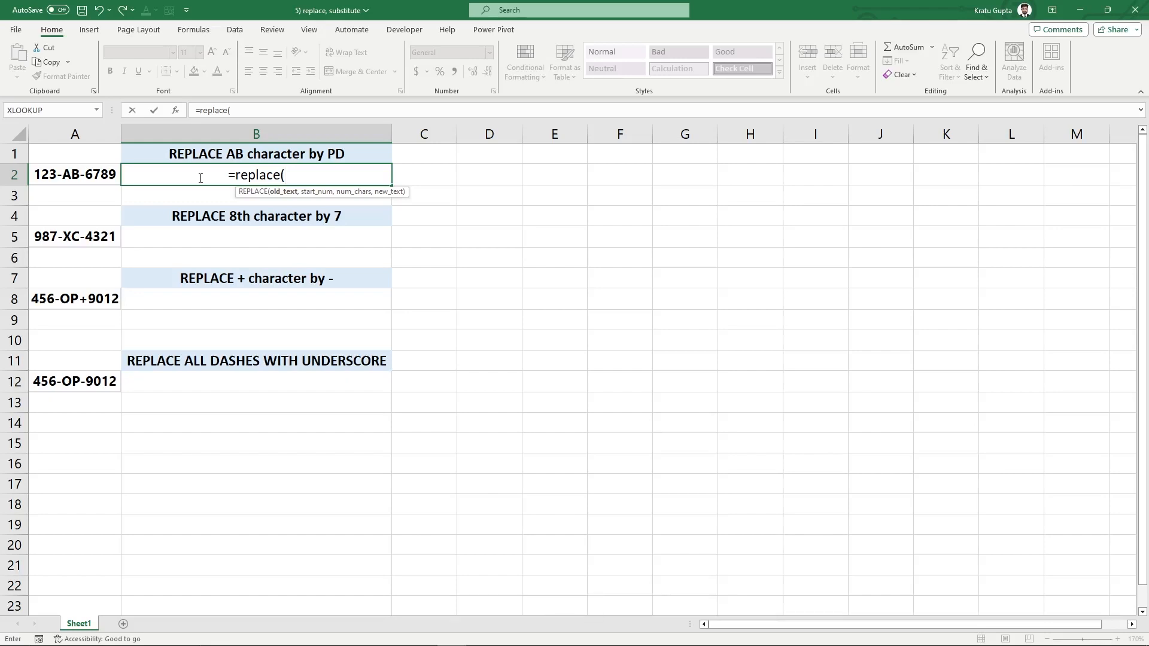
key("Left")
type(",")
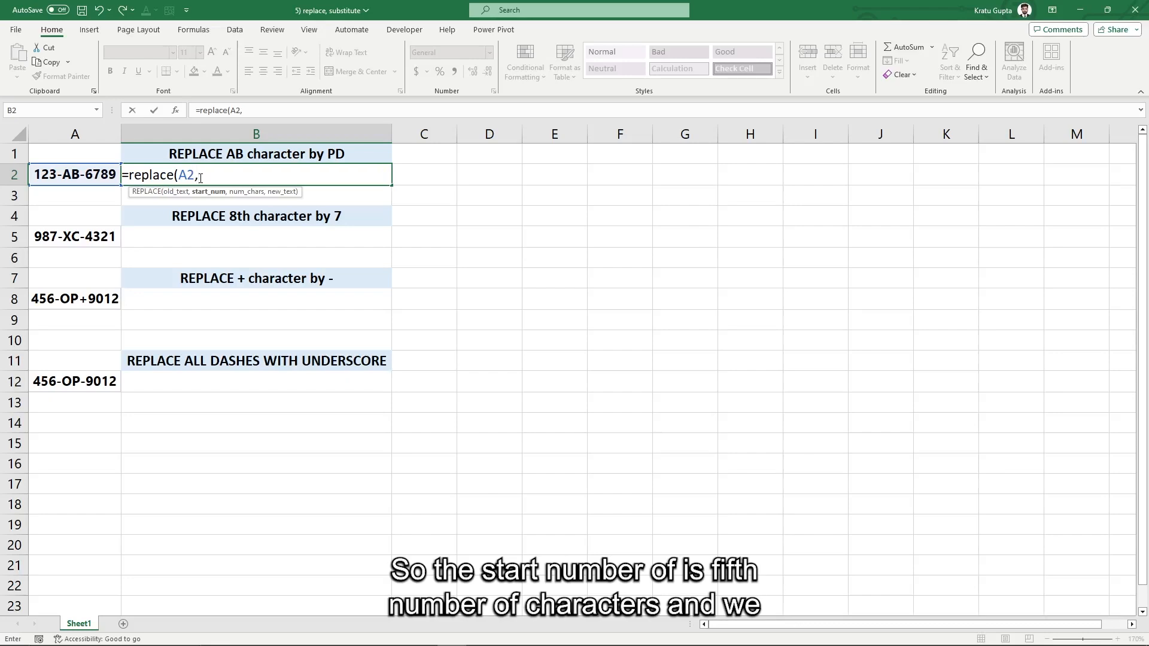
type("5,2,")
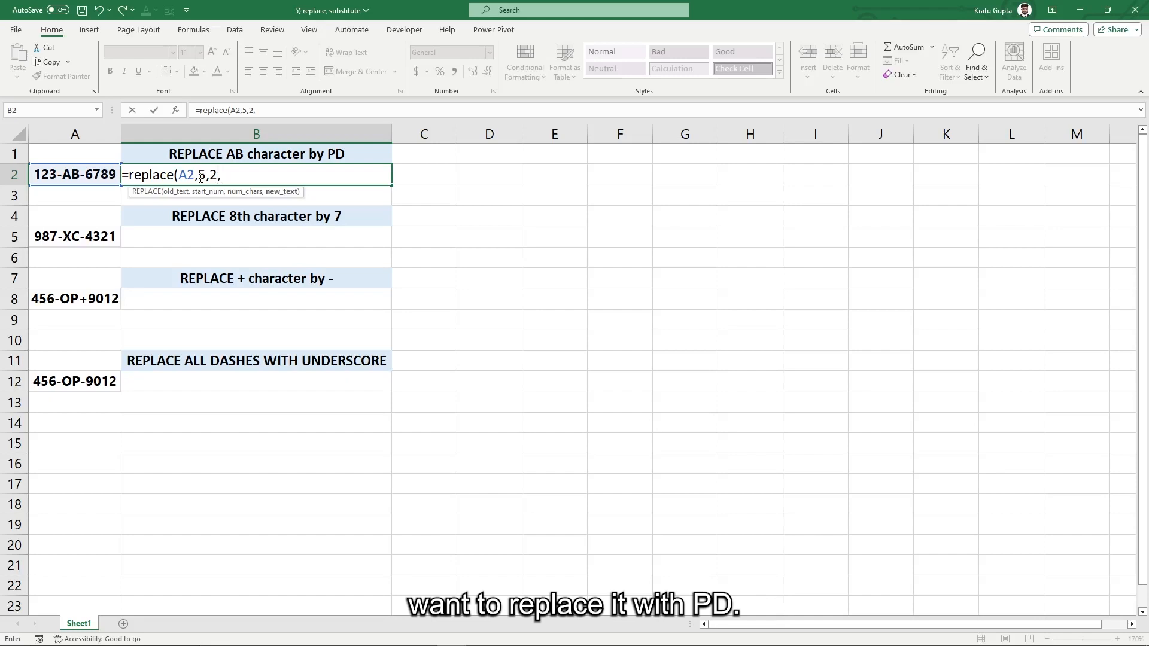
type("\"")
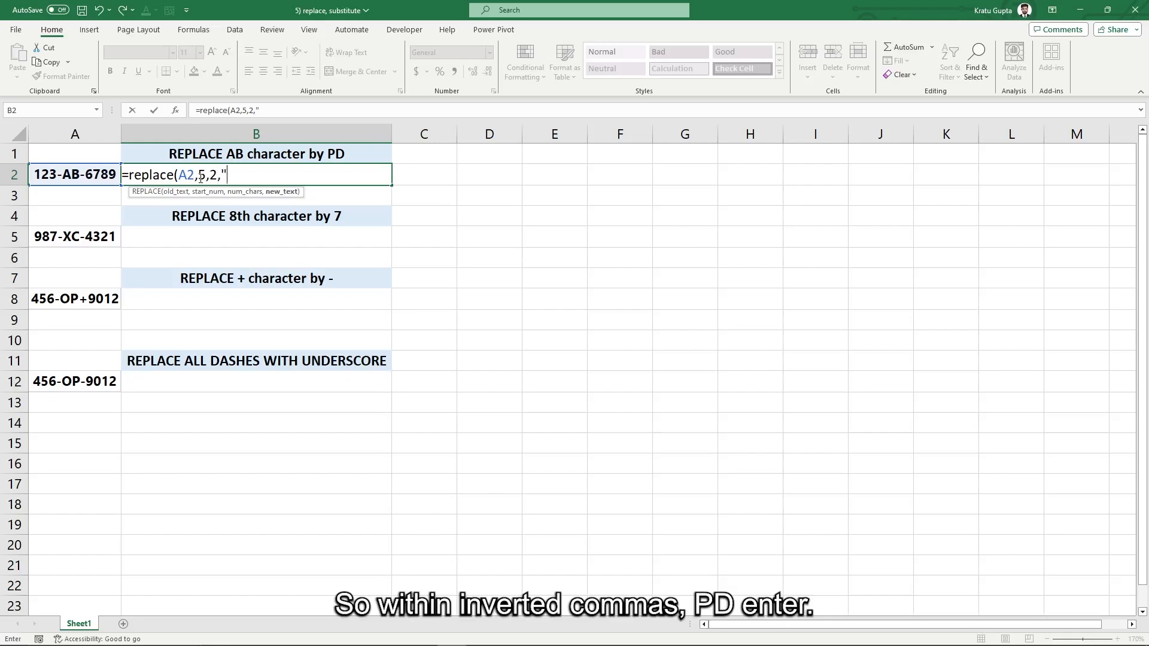
type("PD\")")
key("Return")
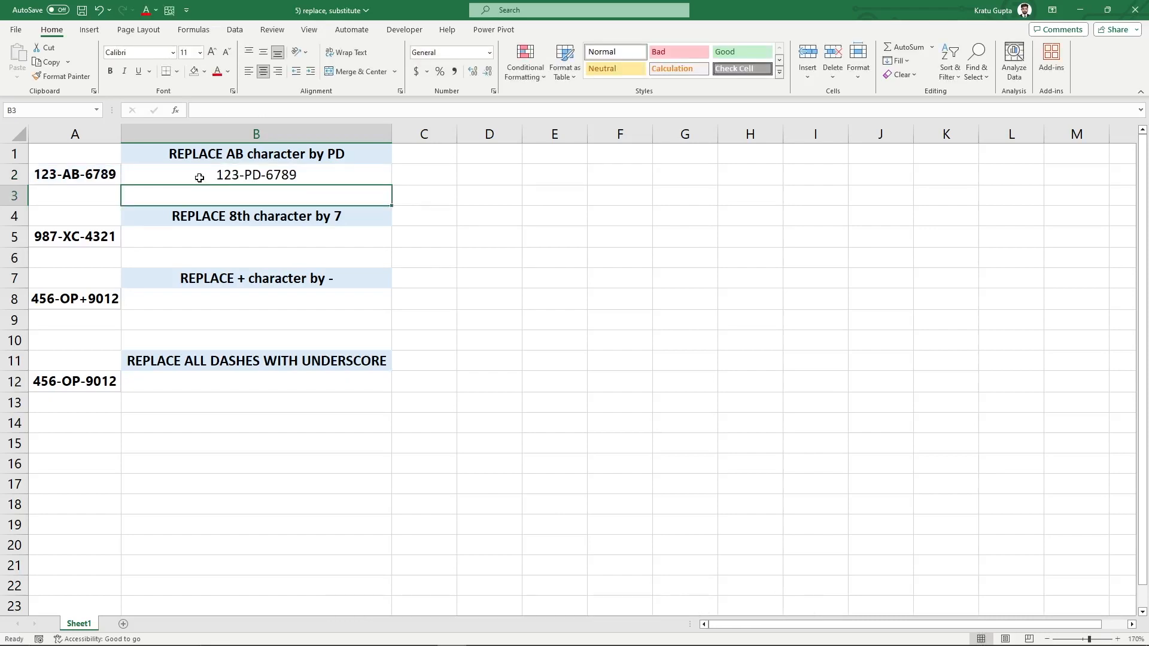
Enter the formula =REPLACE(A5,8,1,7) in cell B5 to replace the eighth character with 7
left_click(210, 236)
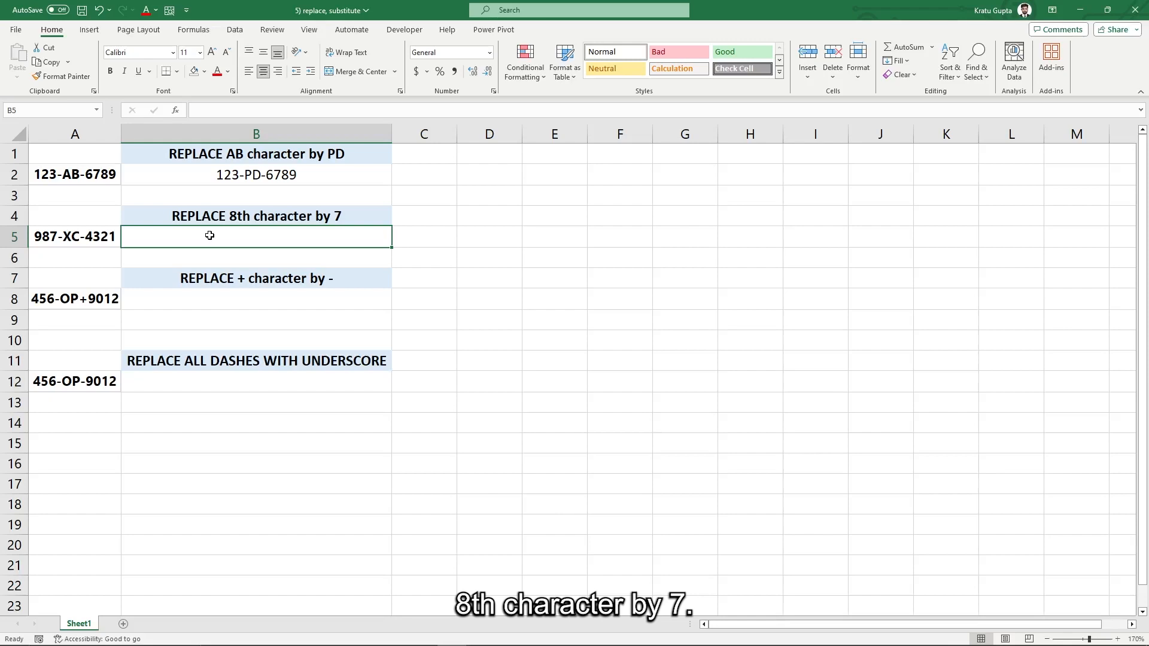
type("=re")
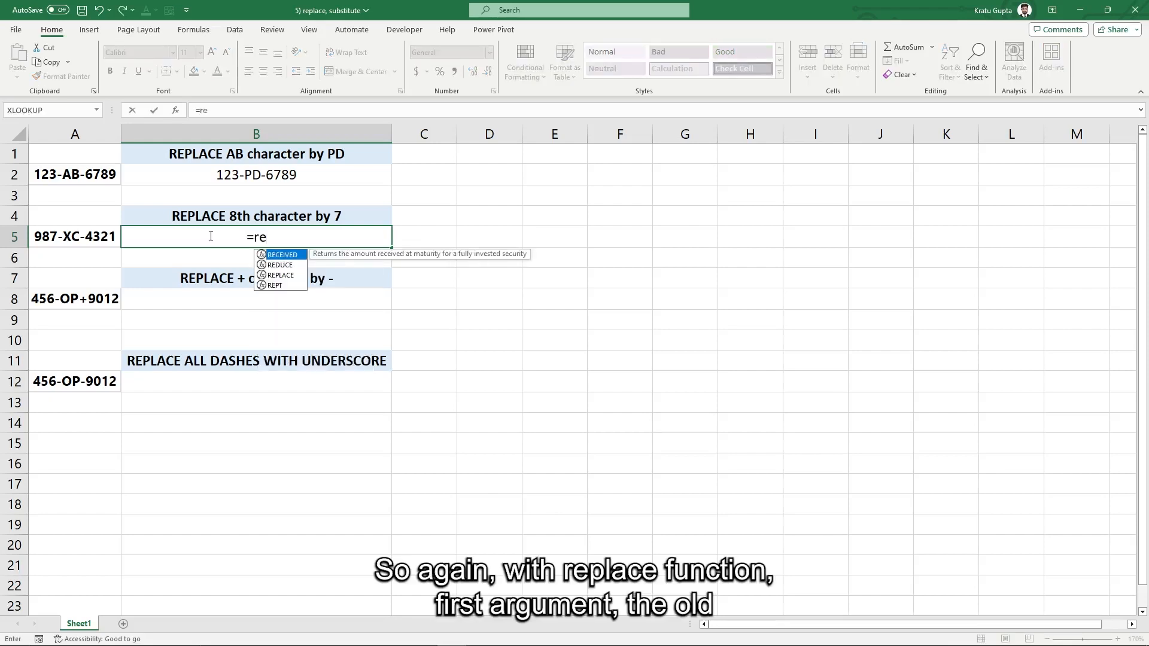
type("place(")
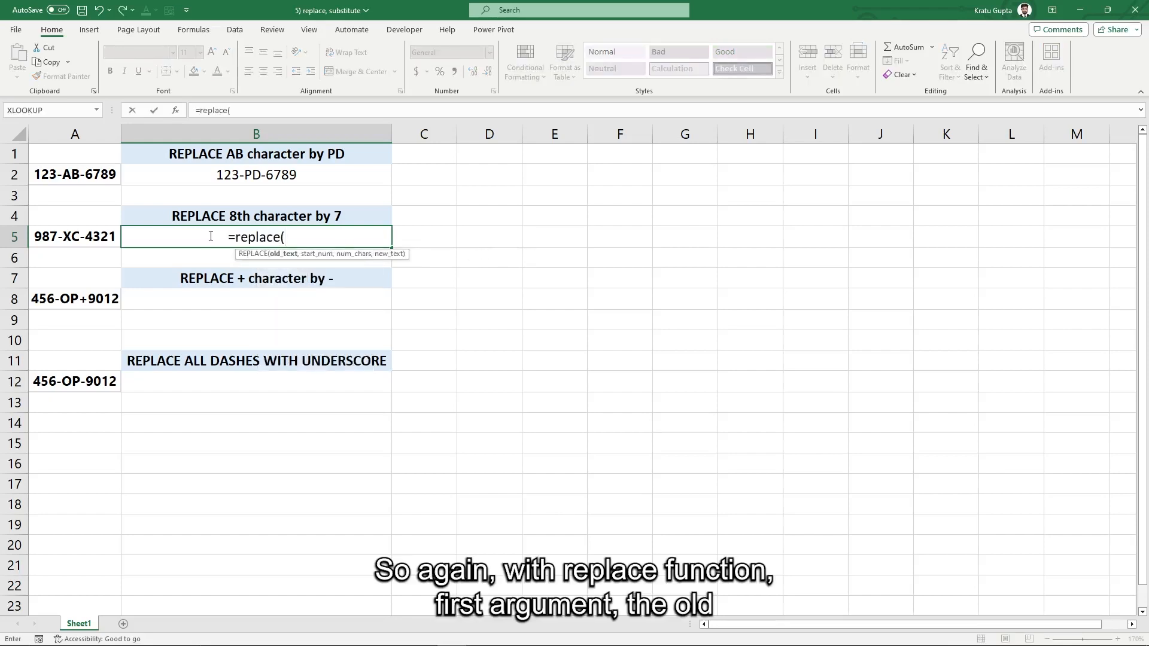
key("Left")
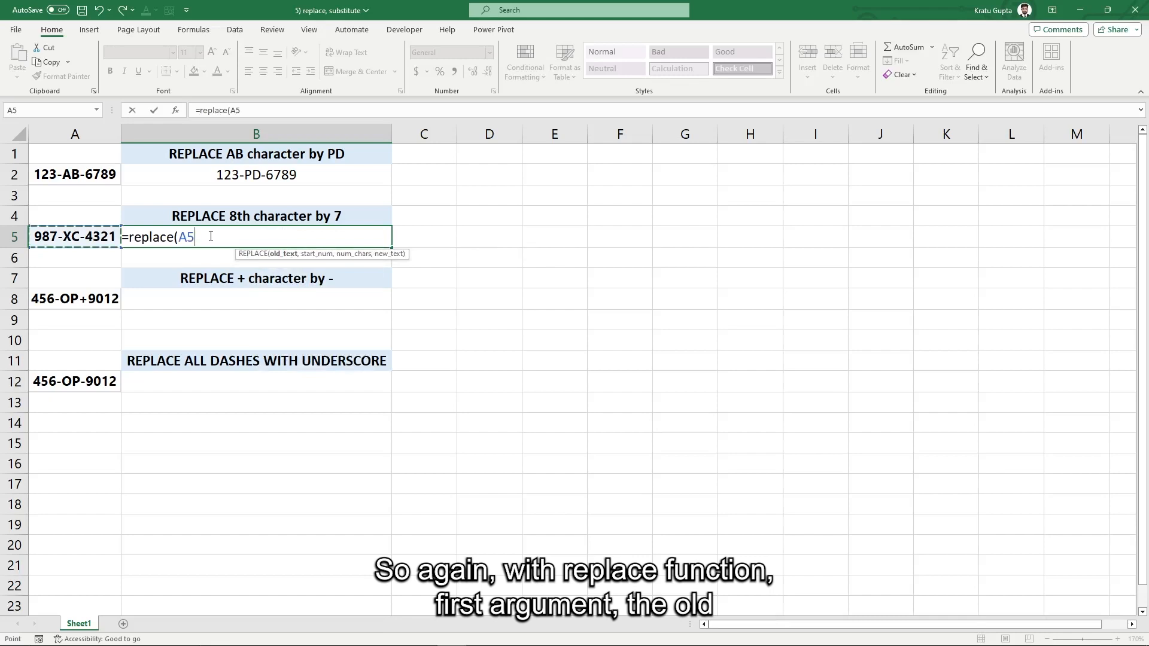
type(",")
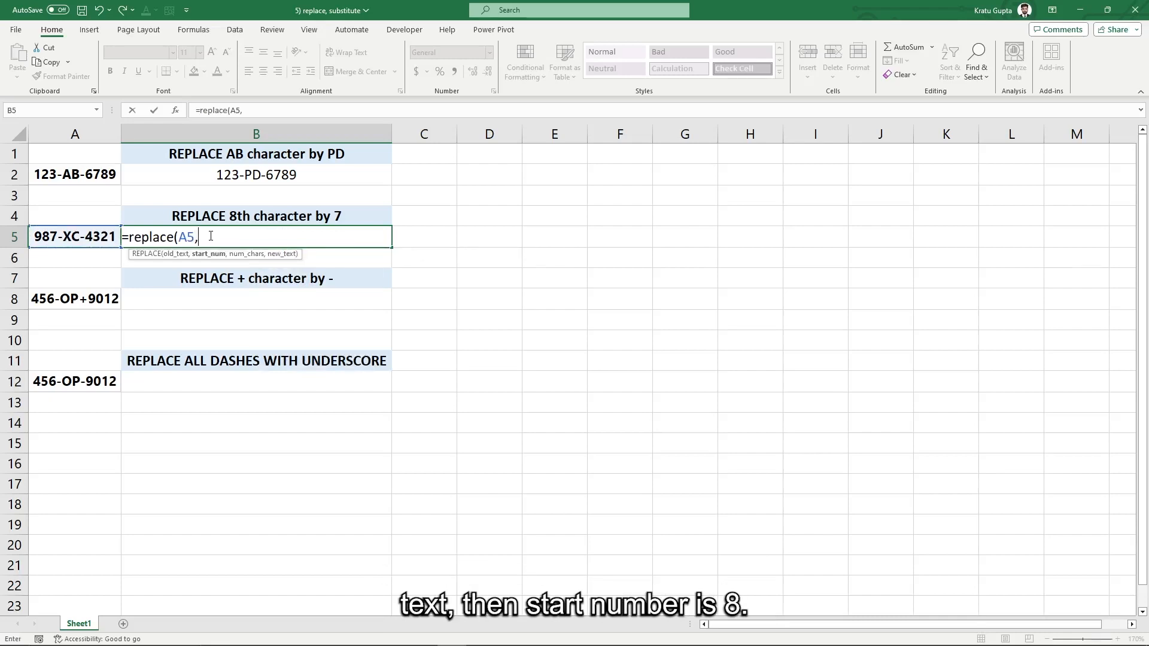
type("8,")
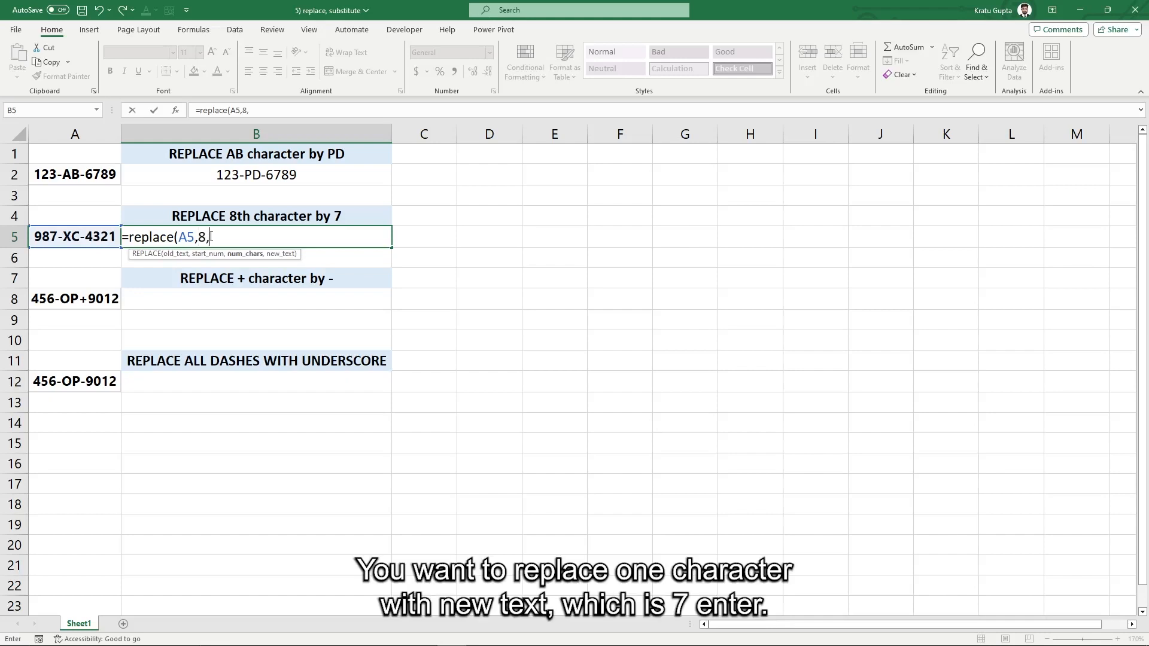
type("1,7)")
key("Return")
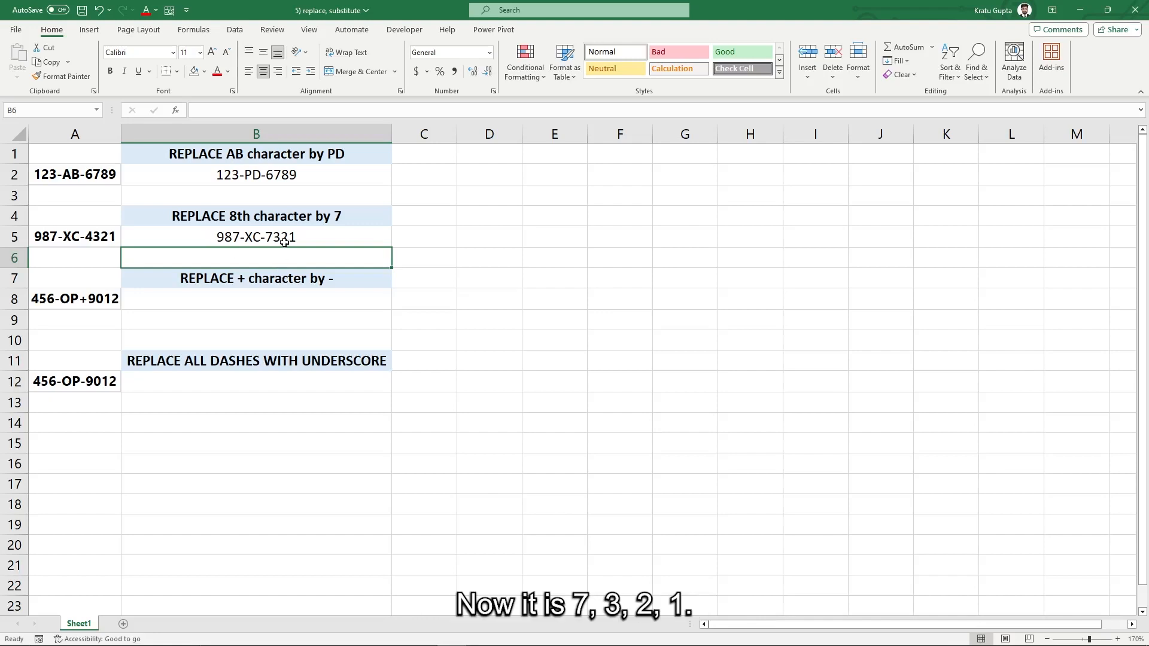
Find the plus sign in cell A8 with Find and Replace and replace it with a dash
left_click(165, 306)
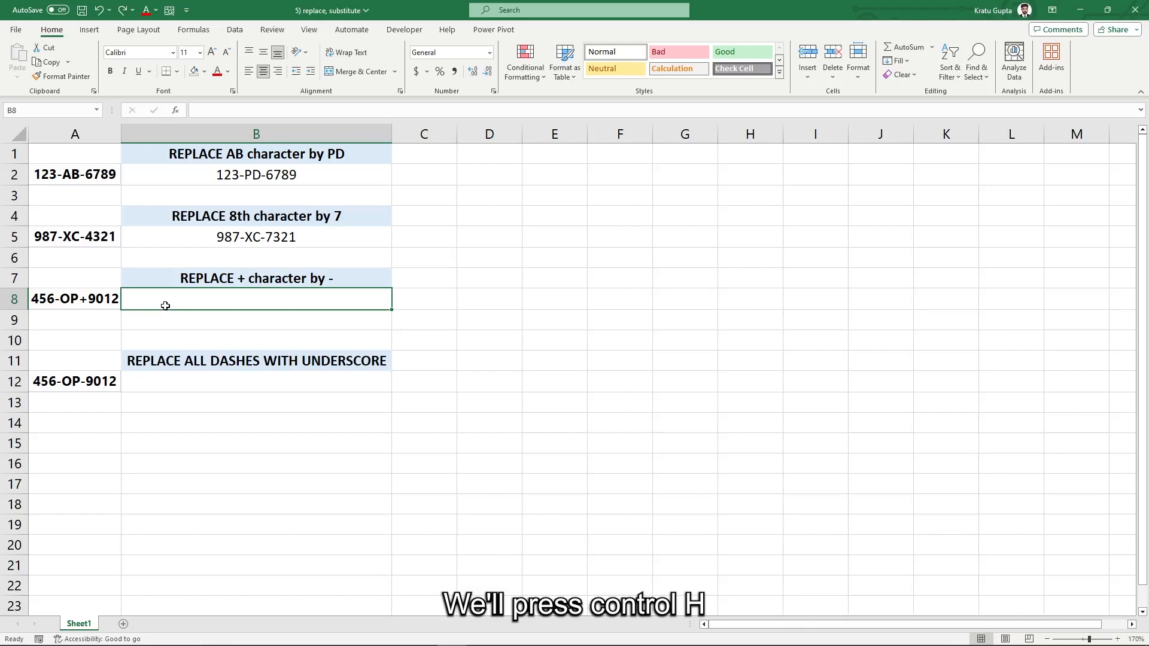
key("ctrl+h")
left_click_drag(553, 335, 528, 225)
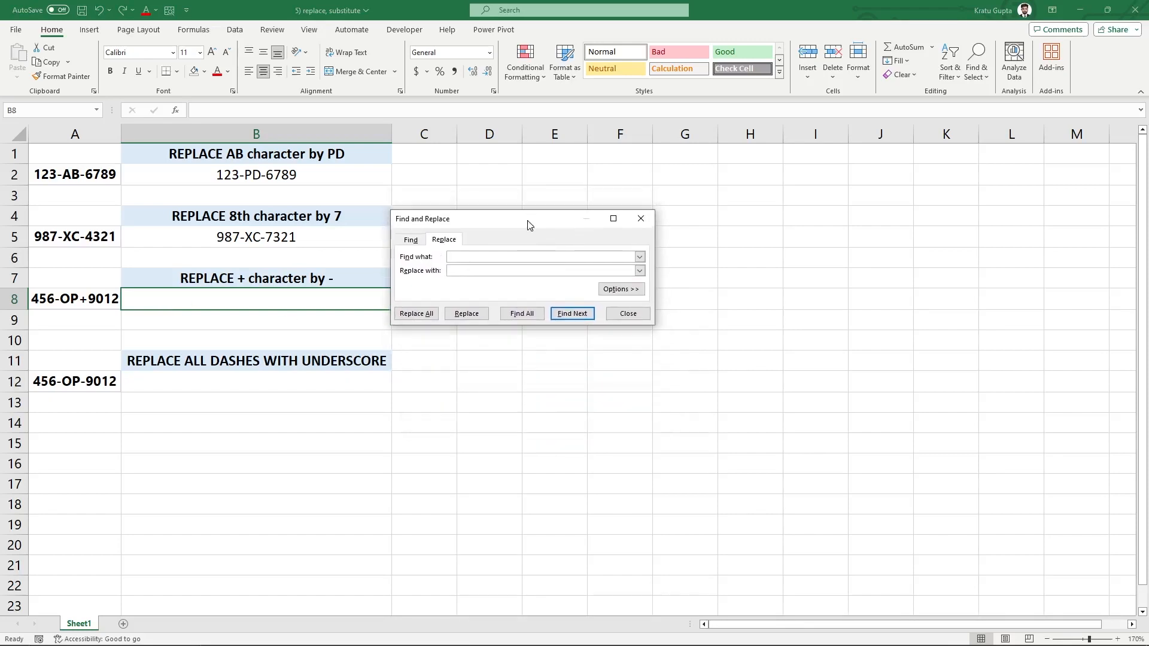
left_click(460, 271)
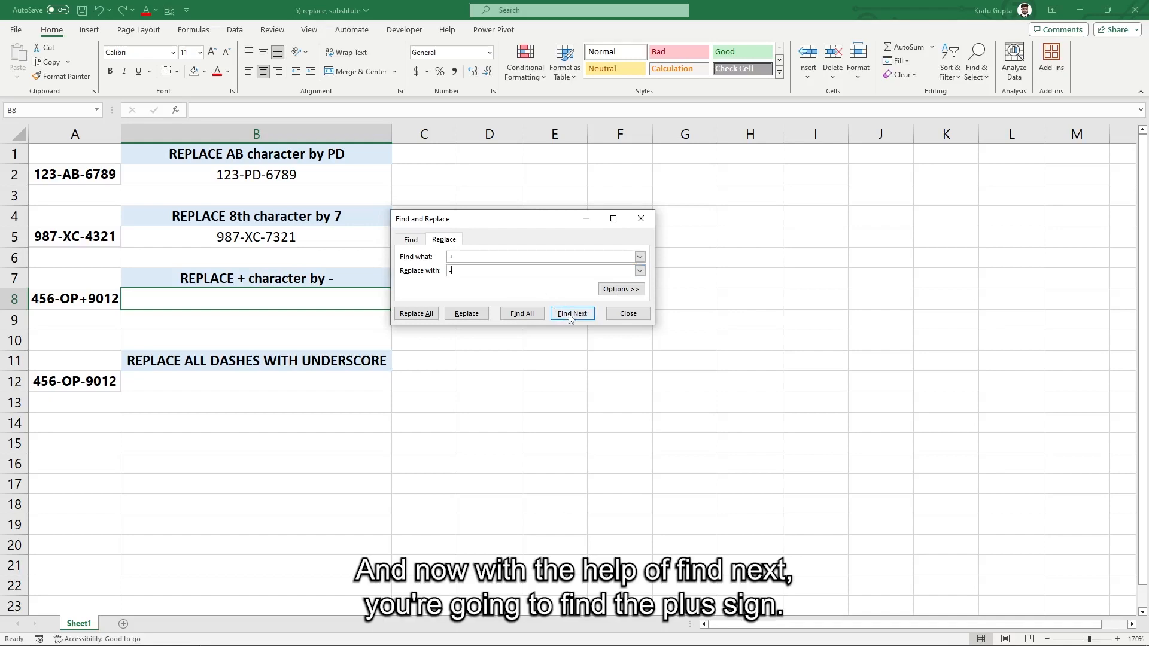
left_click(570, 314)
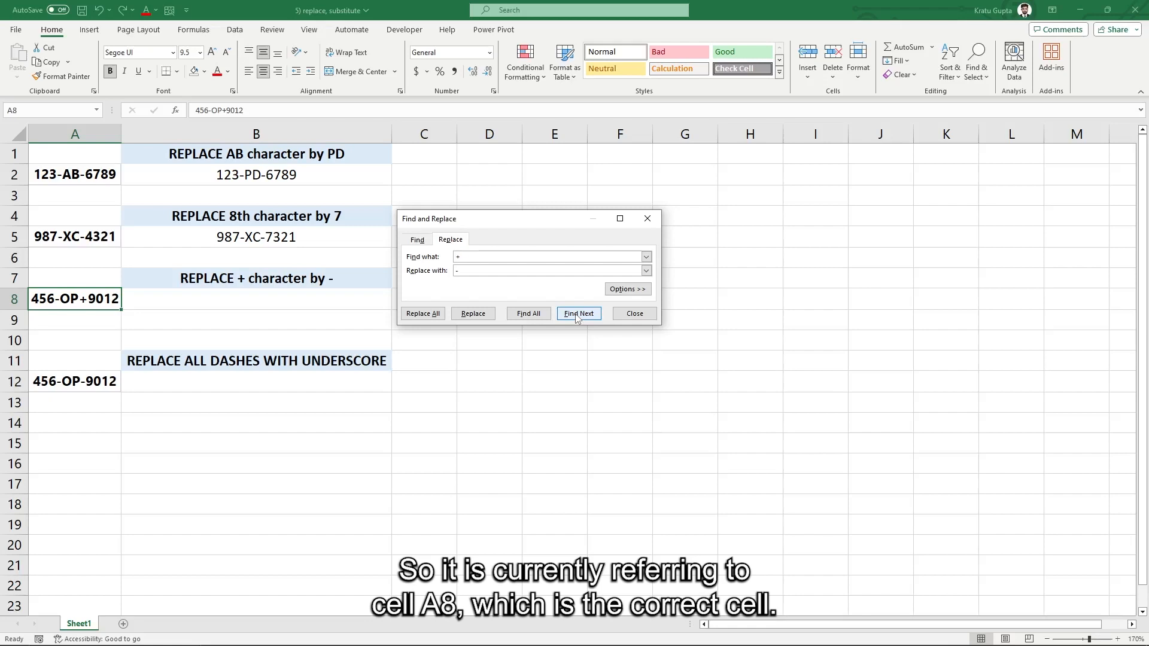
left_click(473, 317)
left_click(661, 359)
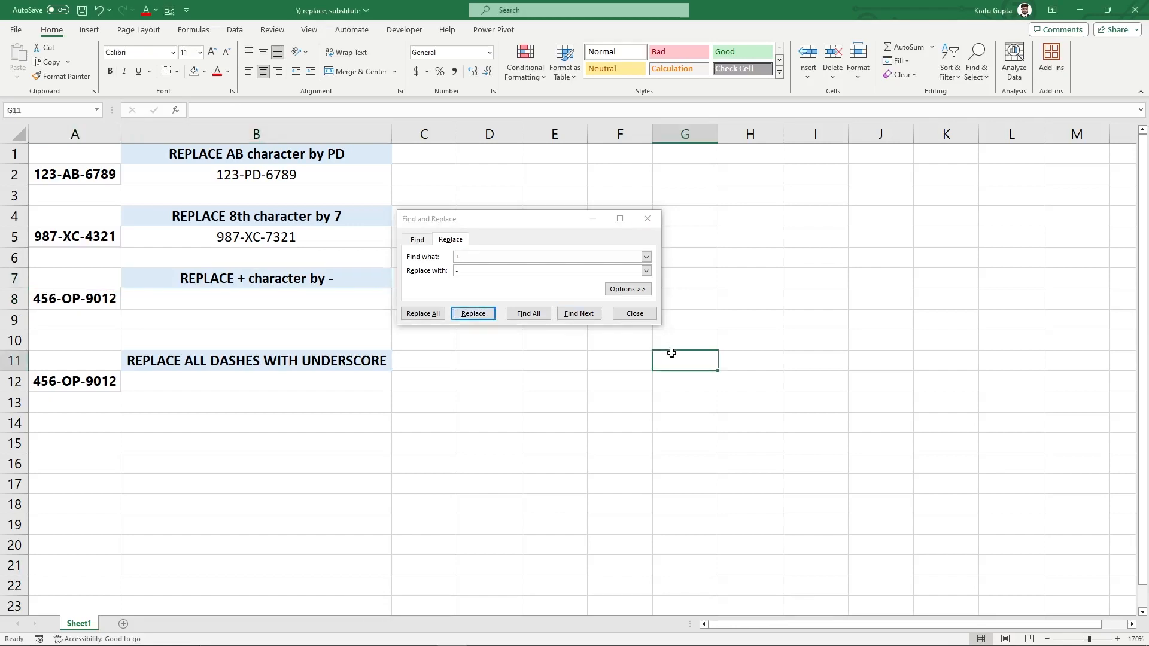
left_click(633, 314)
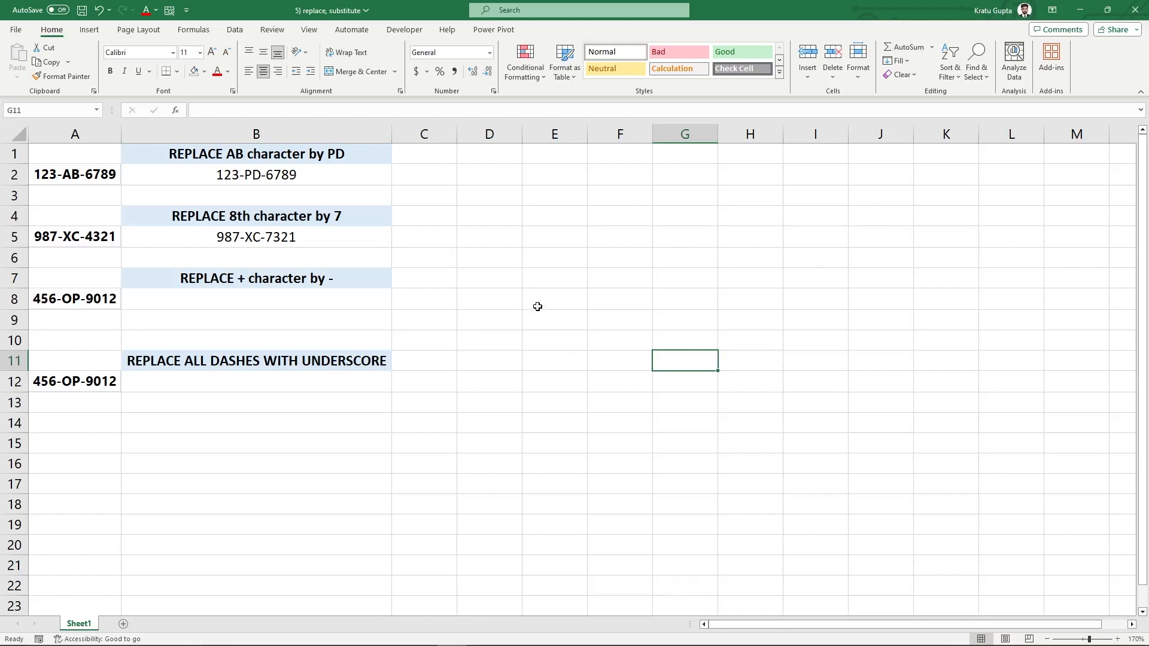
Replace every dash on the sheet with a plus sign in one go using Find and Replace
key("ctrl+h")
left_click_drag(501, 241, 486, 206)
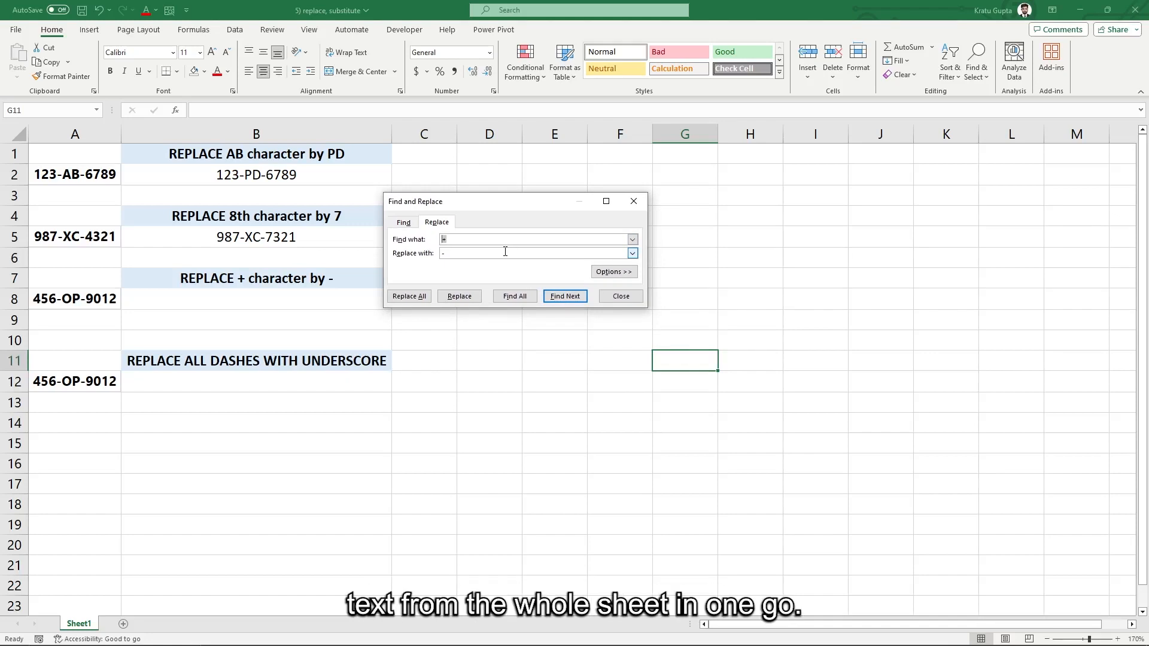
left_click(470, 240)
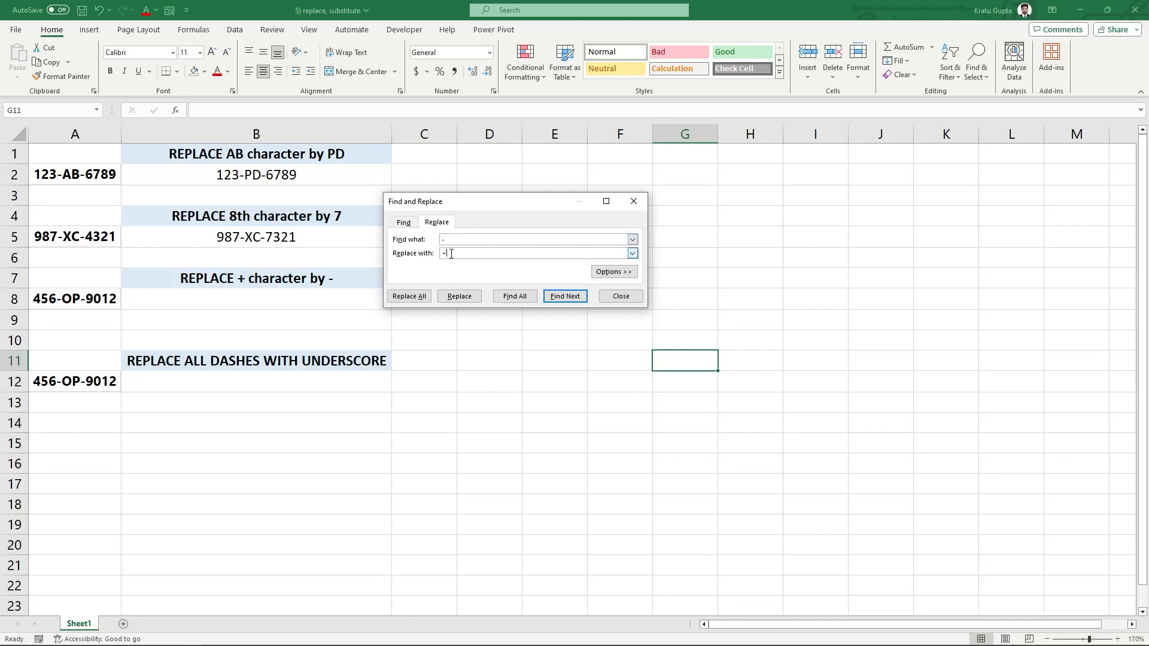
left_click(421, 297)
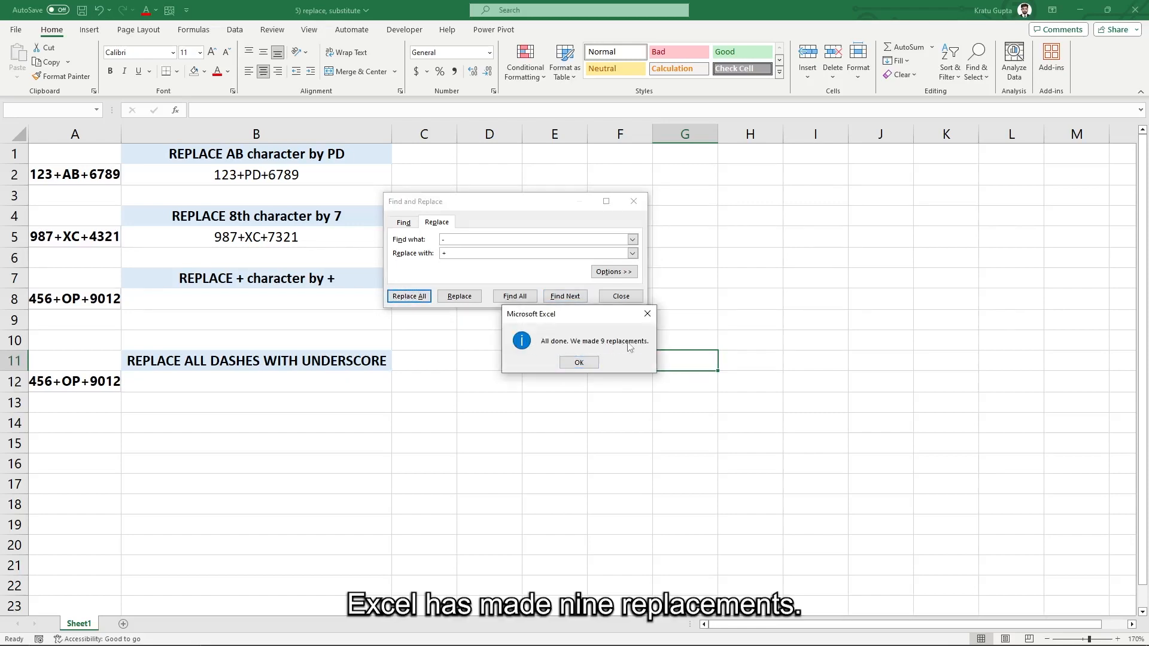
left_click(578, 363)
left_click(633, 201)
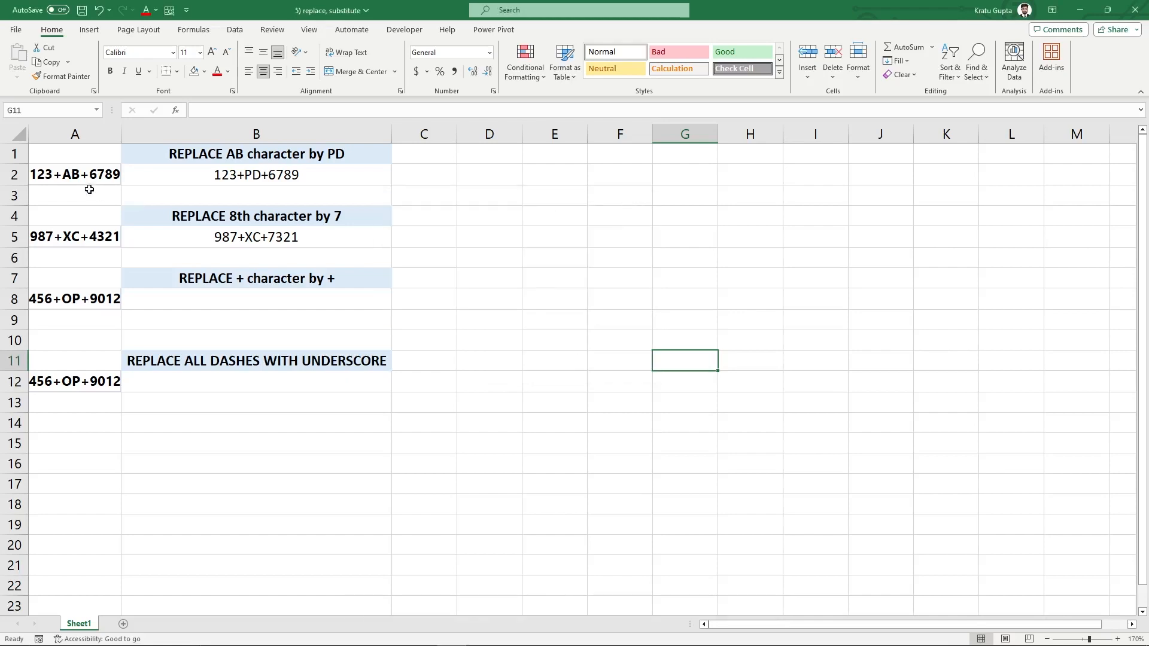
Check the changed codes in A2:A8 and undo the sheet-wide replacement of dashes with plus signs
left_click(77, 174)
left_click_drag(77, 175, 78, 303)
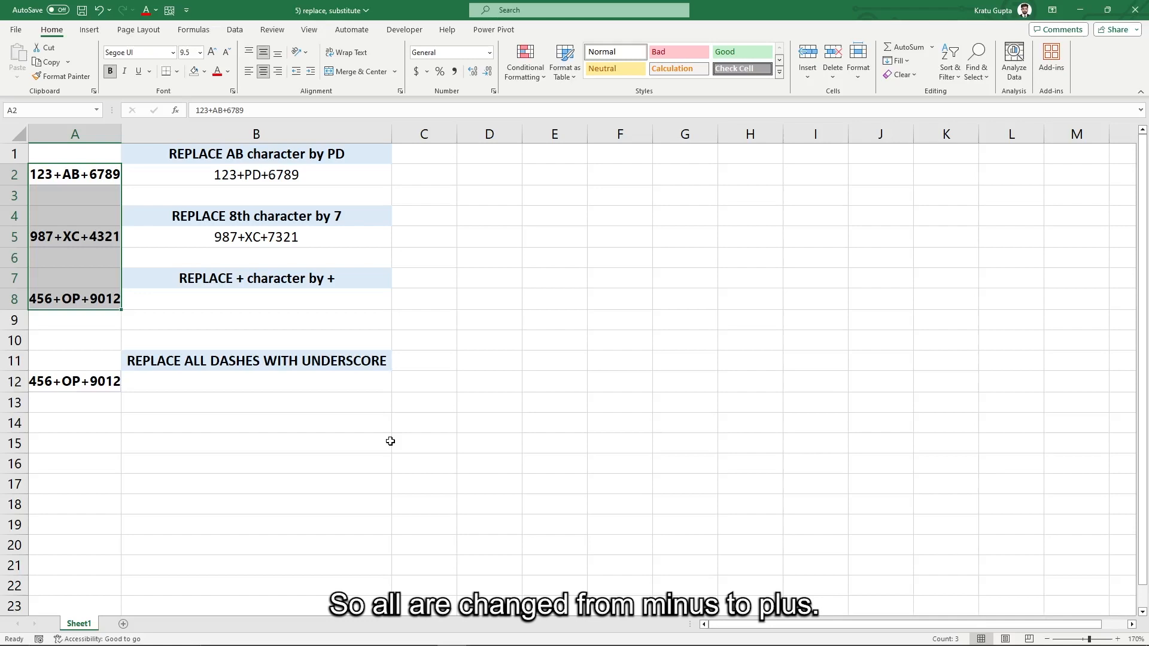
left_click(483, 373)
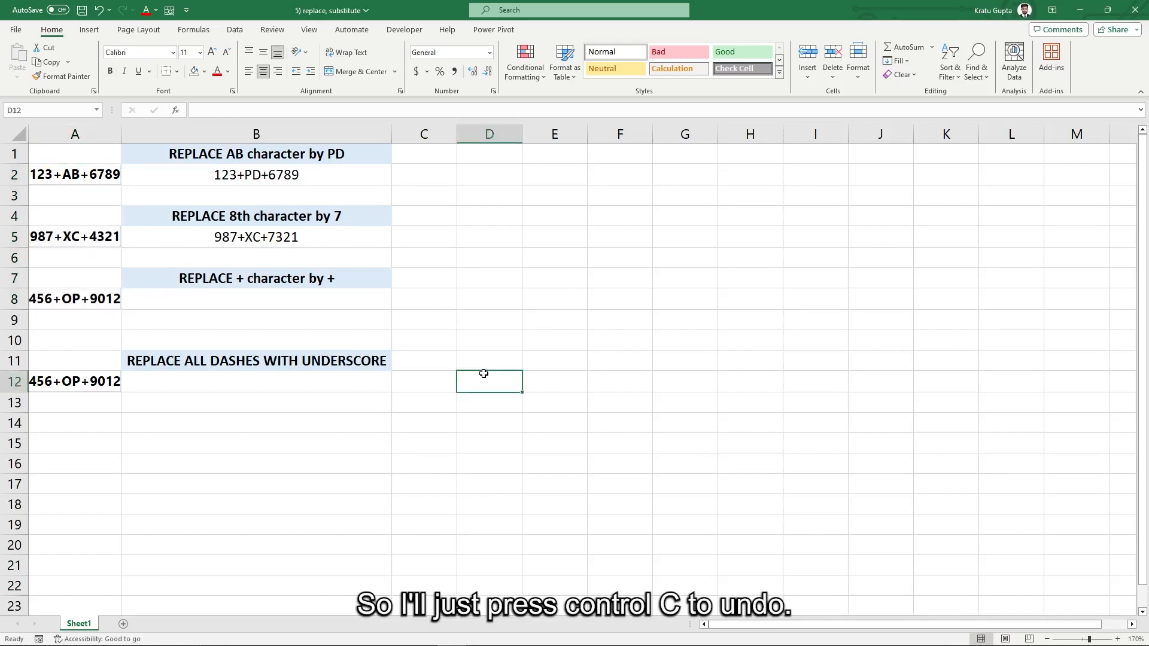
key("ctrl+z")
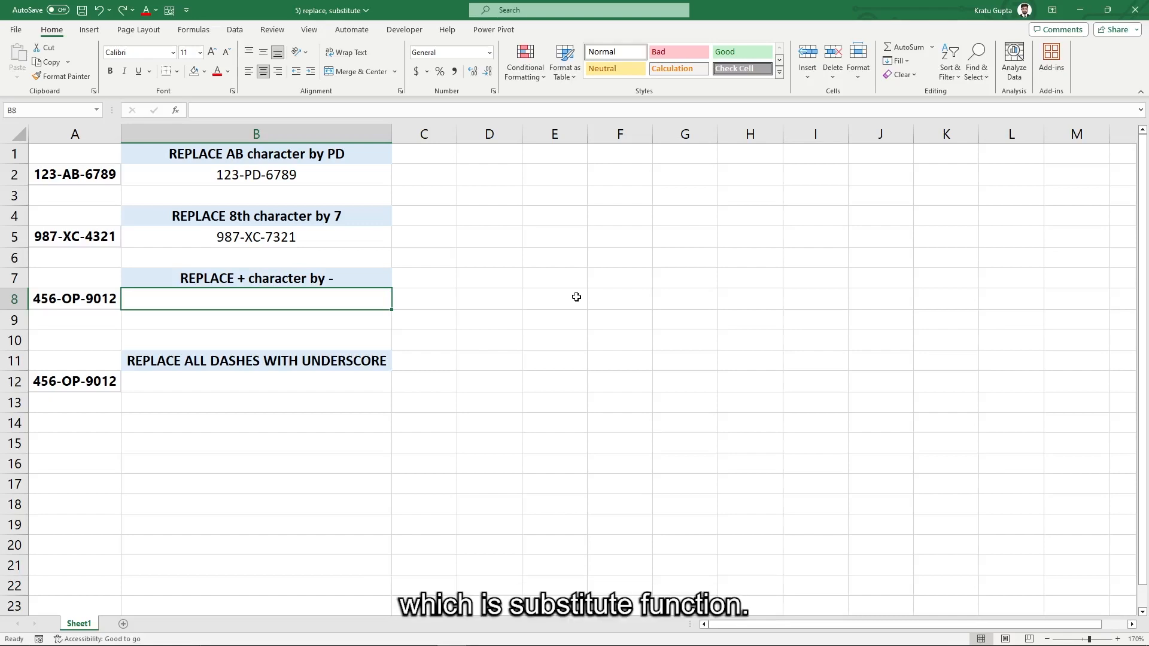
Enter the formula =SUBSTITUTE(A8,"-","+",2) in cell B8 to change only the second dash to a plus
type("=")
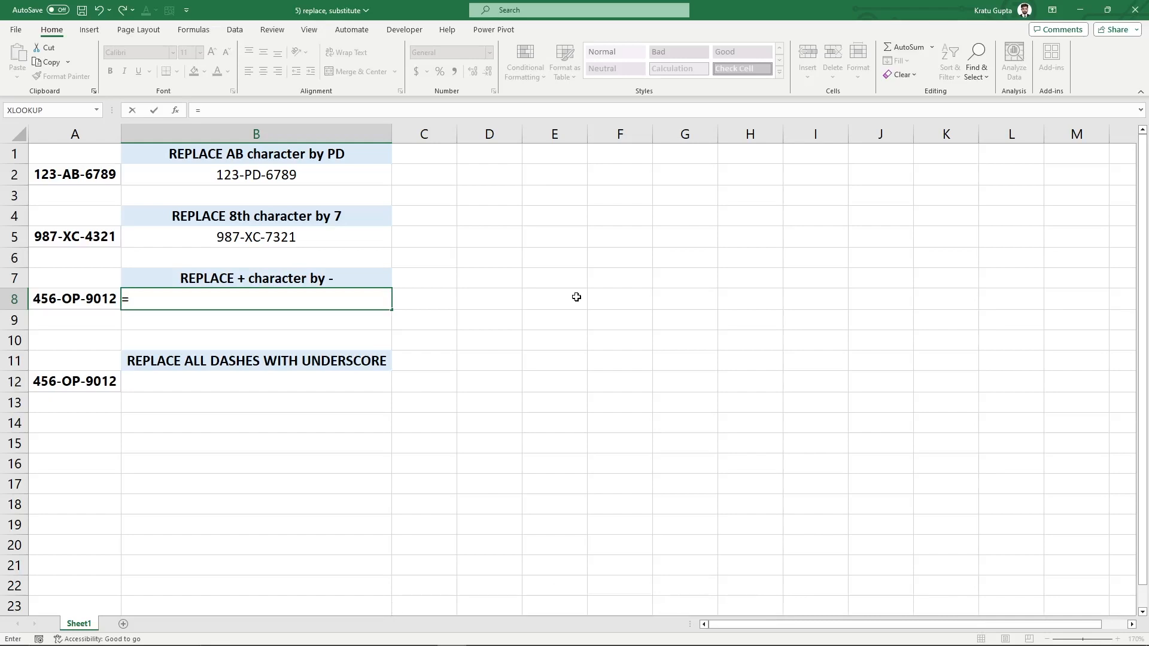
type("substitu")
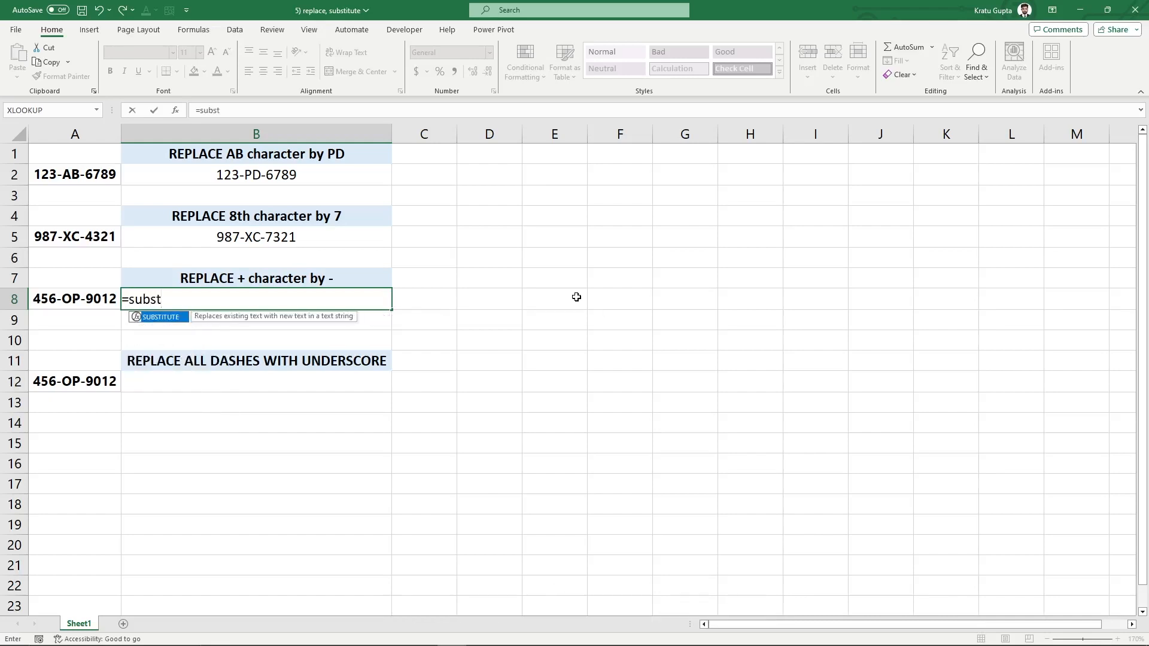
key("Tab")
key("Left")
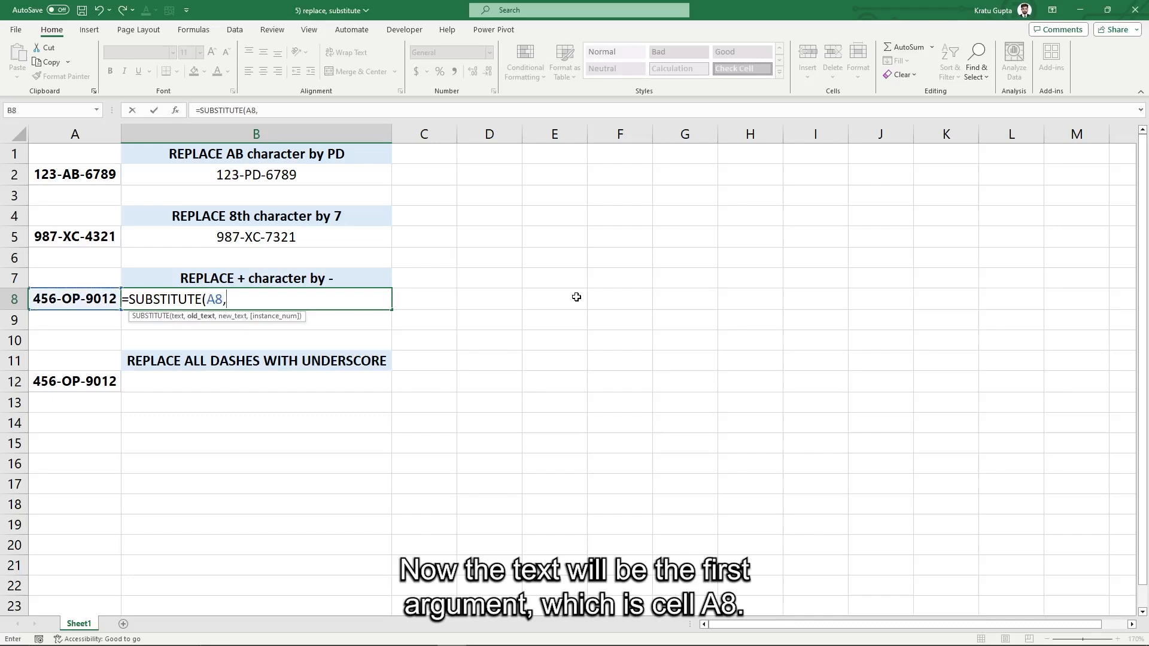
type(",")
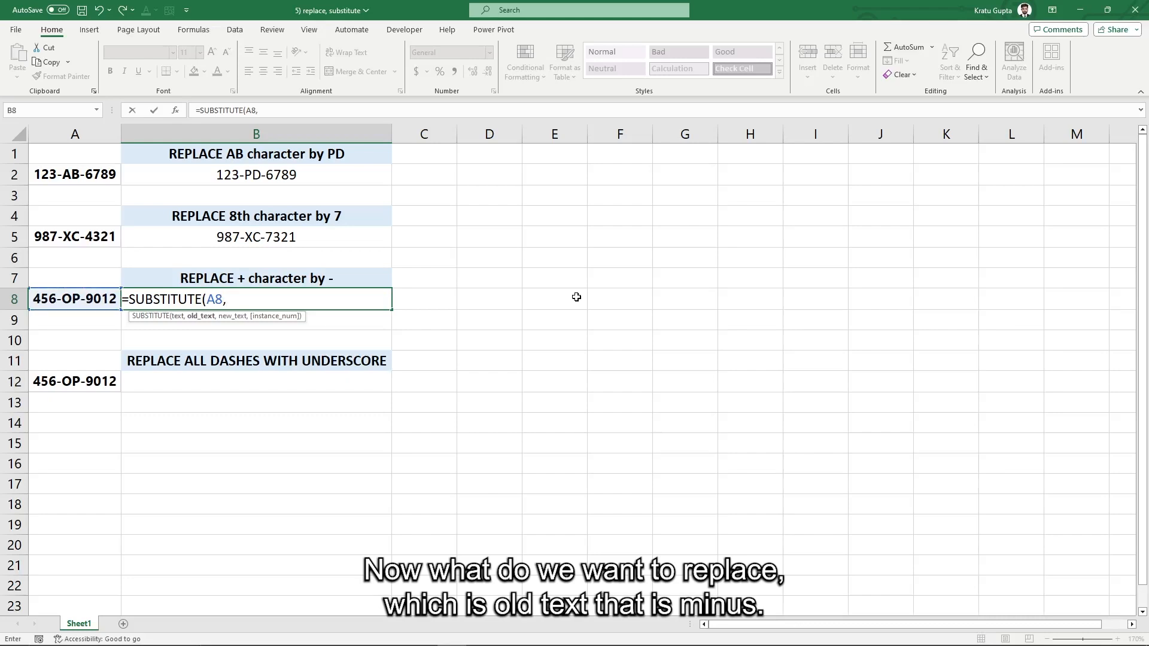
type("\"-")
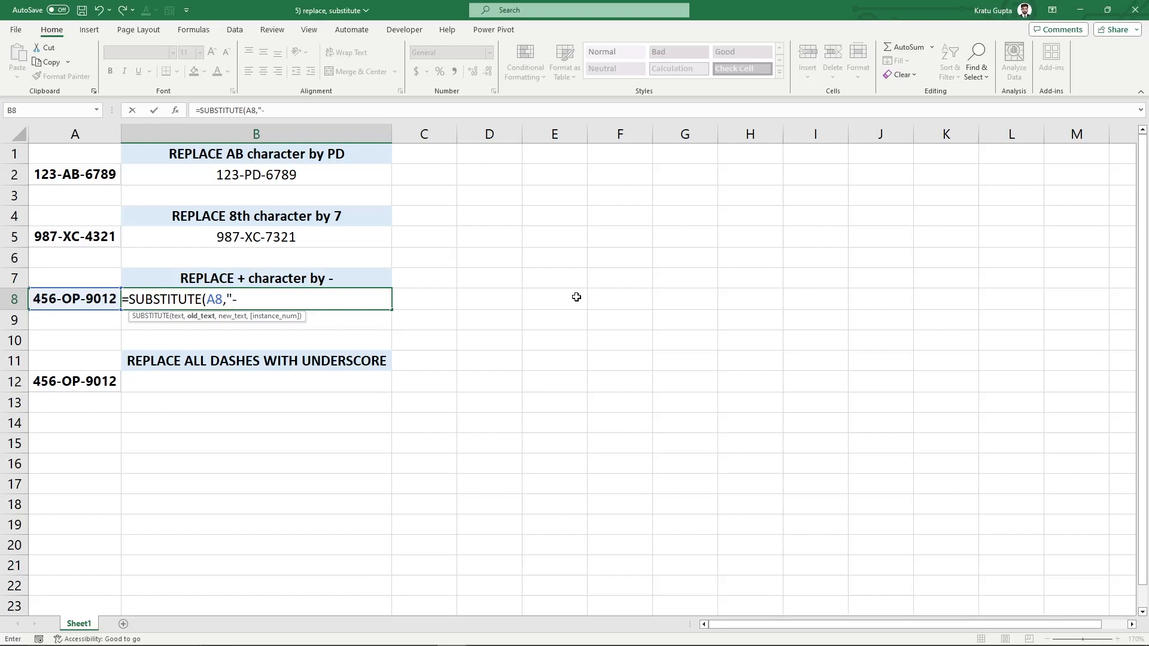
type("\",")
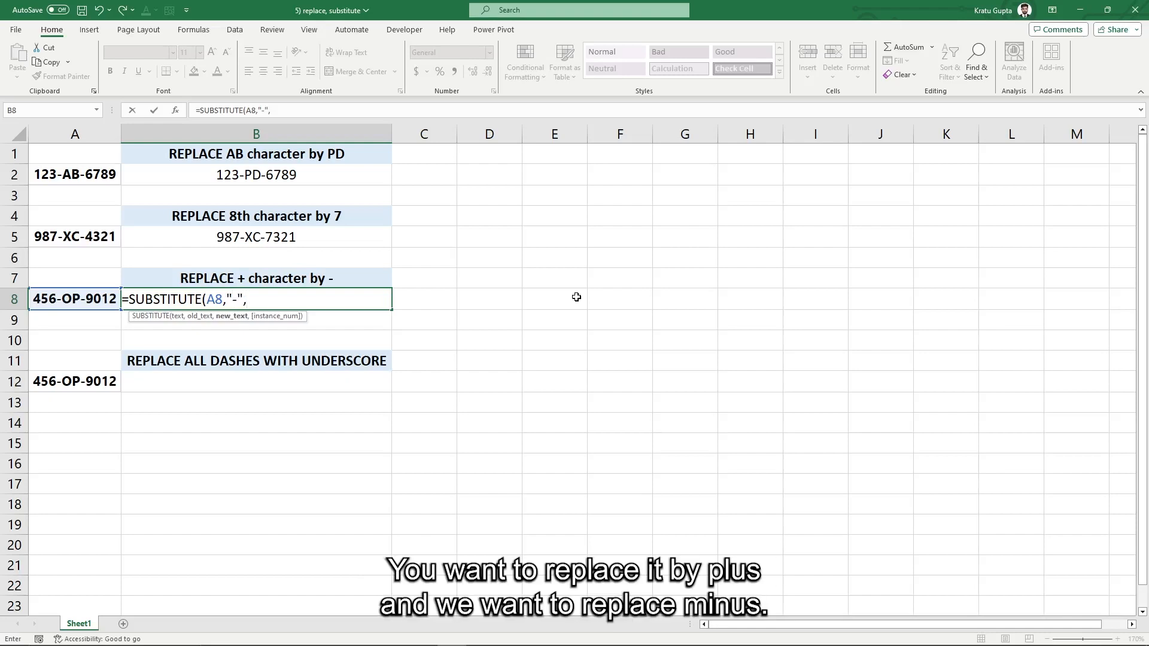
type("\"+\",")
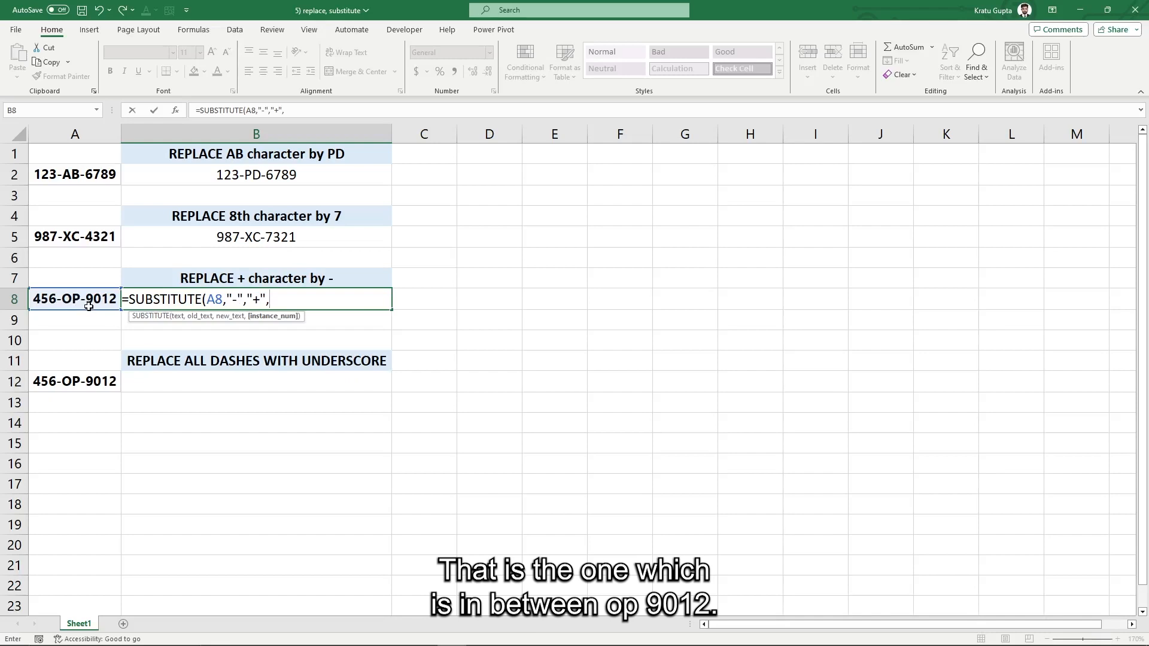
type("2")
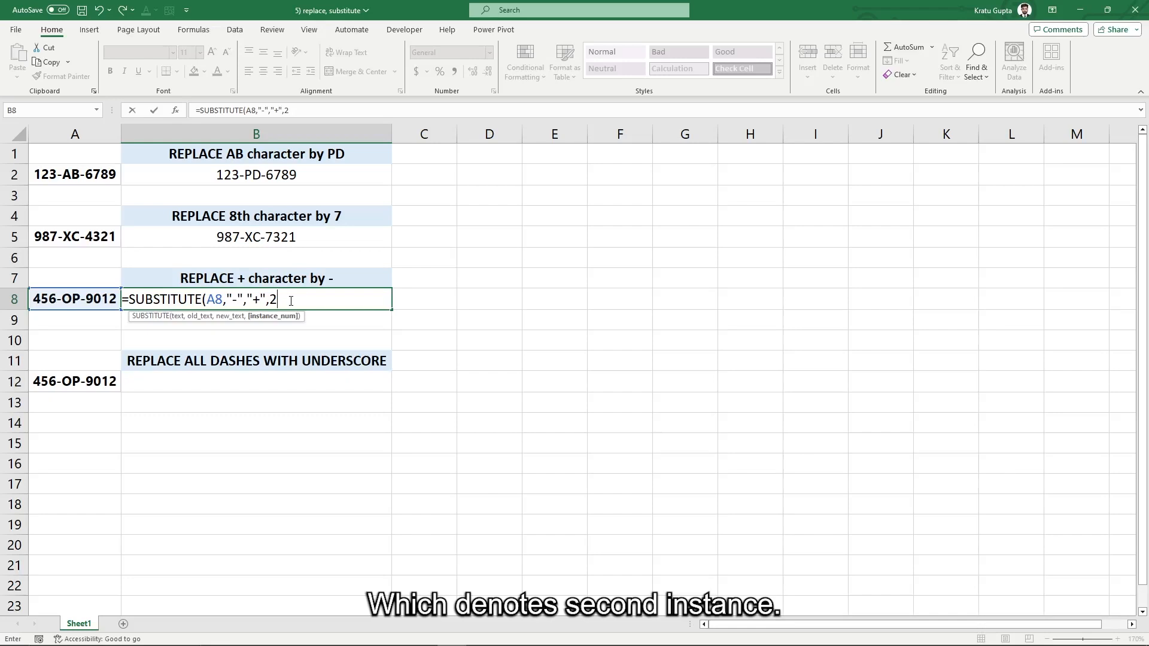
type(")")
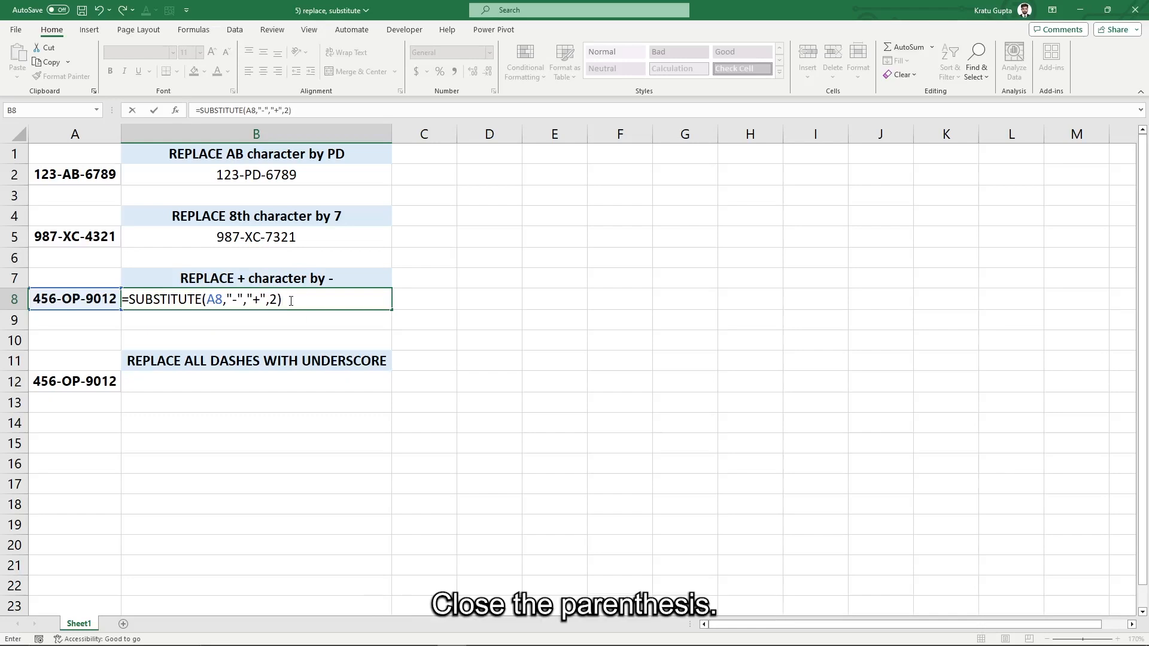
key("Return")
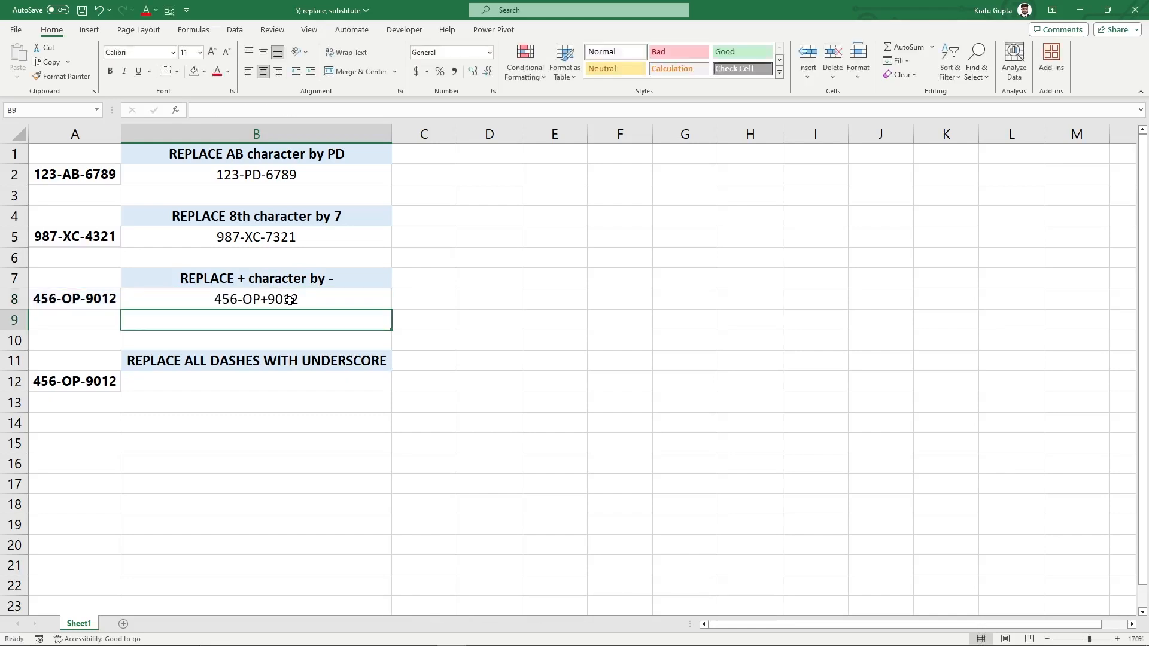
left_click(525, 323)
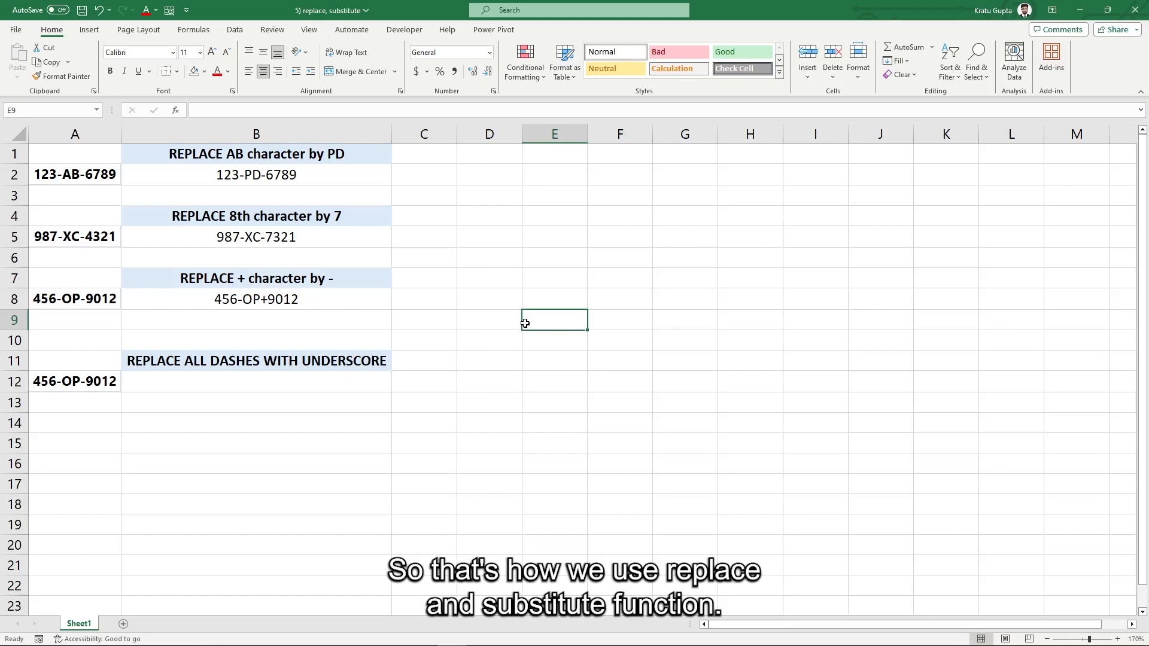